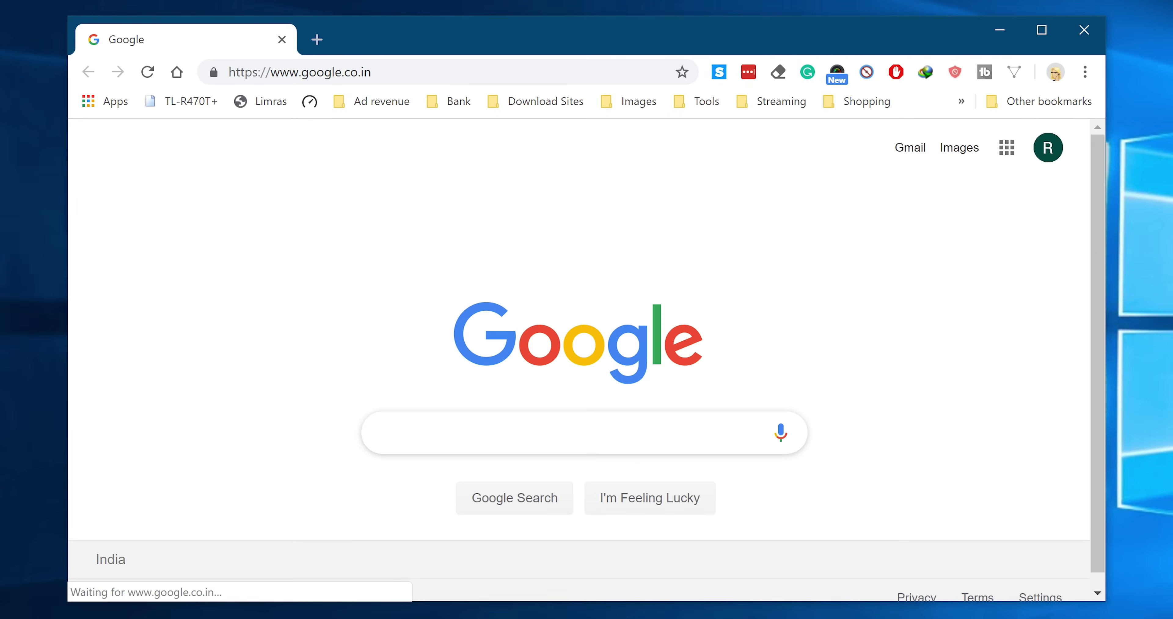
# From a new tab's Apps page, search the Chrome Web Store for 'Dark mode for chrome'.
pyautogui.click(317, 40)
pyautogui.click(109, 102)
pyautogui.click(244, 260)
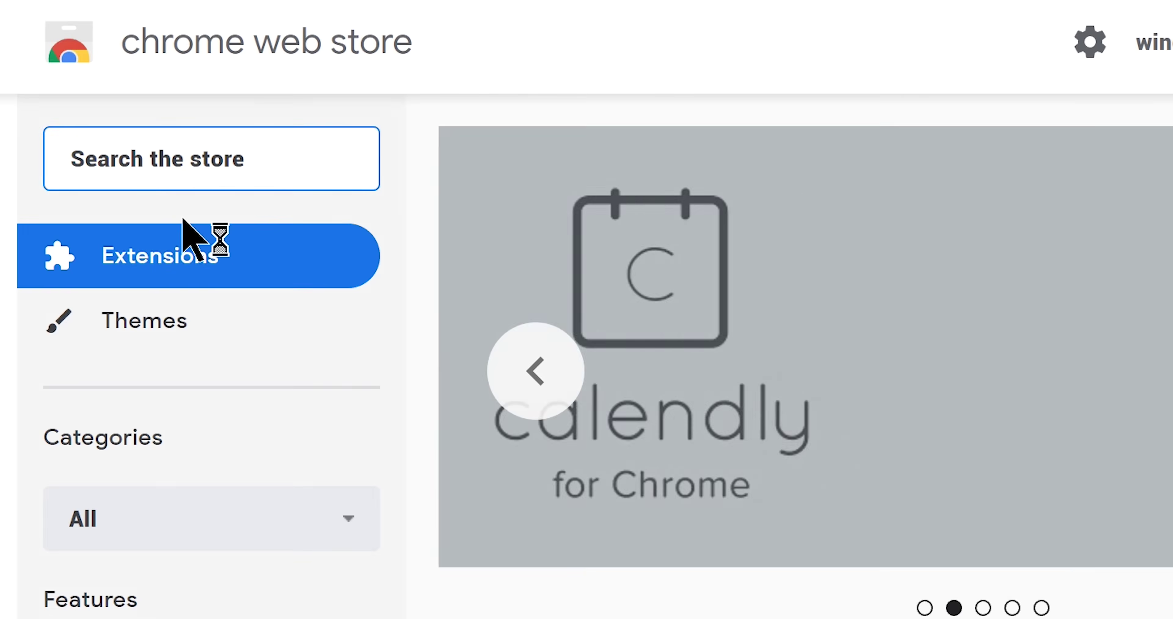
pyautogui.write('Dark mode f')
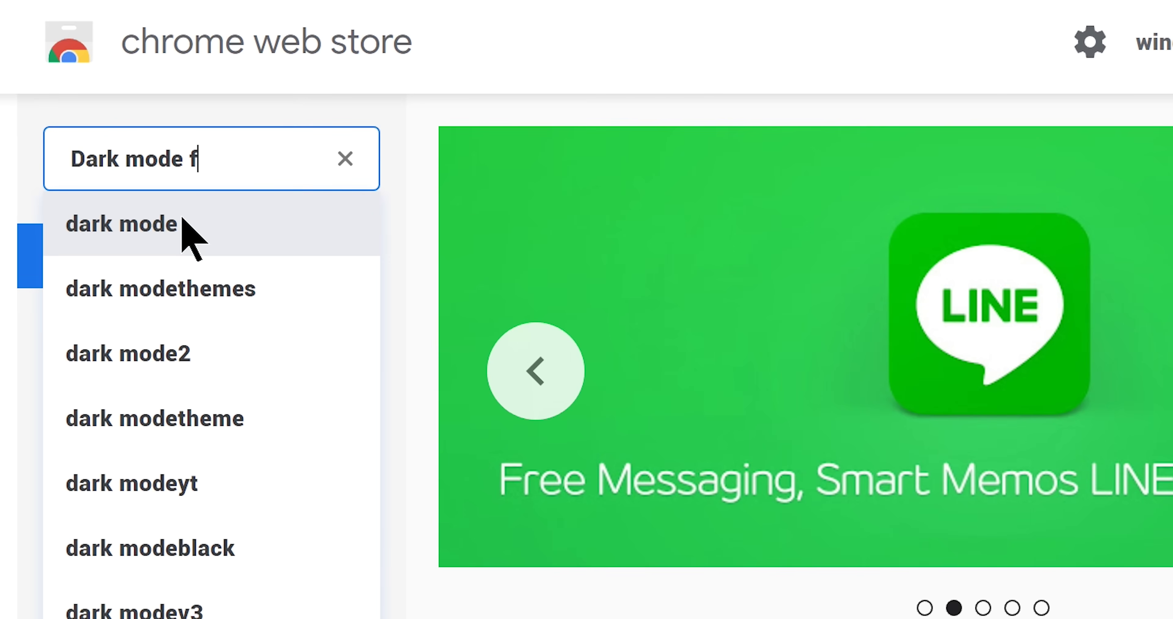
pyautogui.write('or chrome')
pyautogui.click(184, 231)
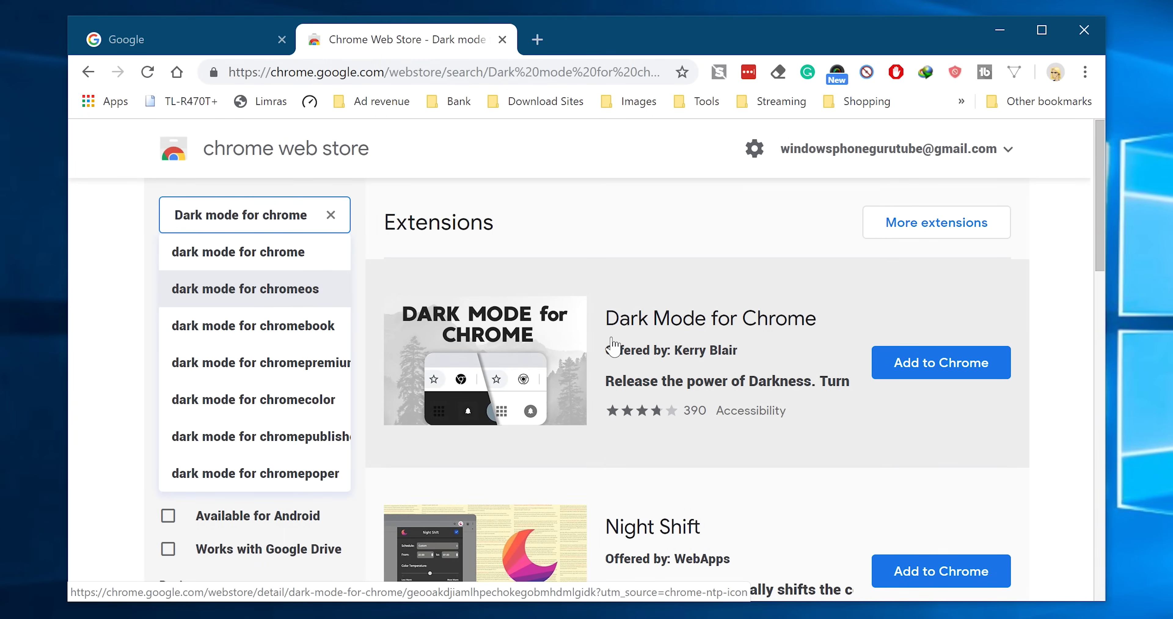
# Install the Dark Mode for Chrome extension from its store listing and confirm adding it.
pyautogui.click(612, 347)
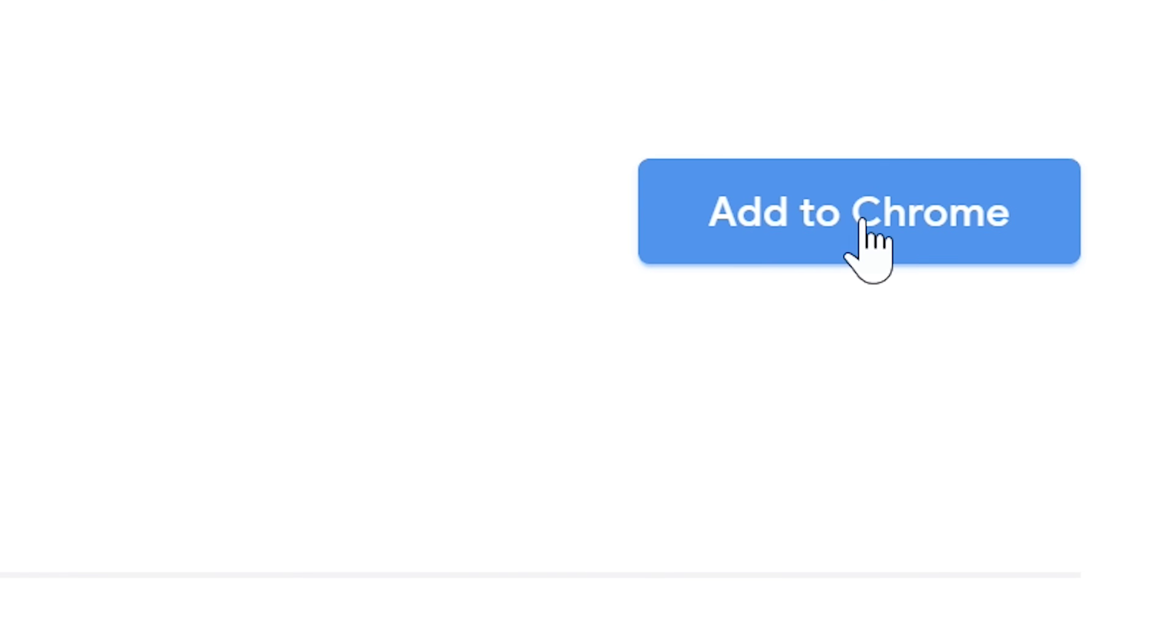
pyautogui.click(970, 279)
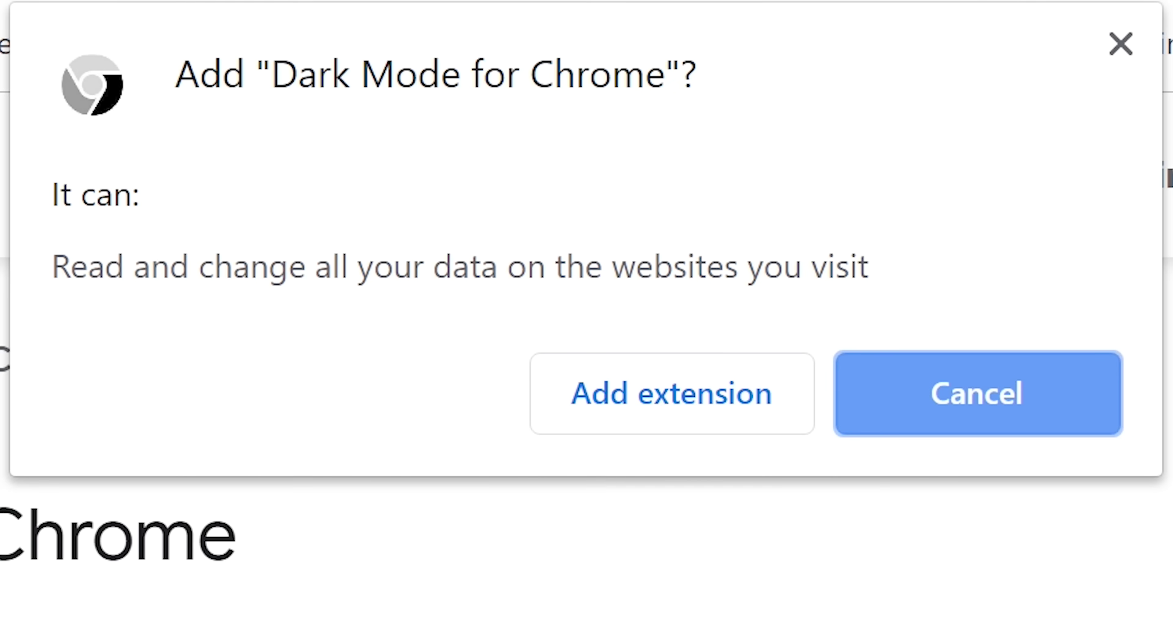
pyautogui.click(701, 405)
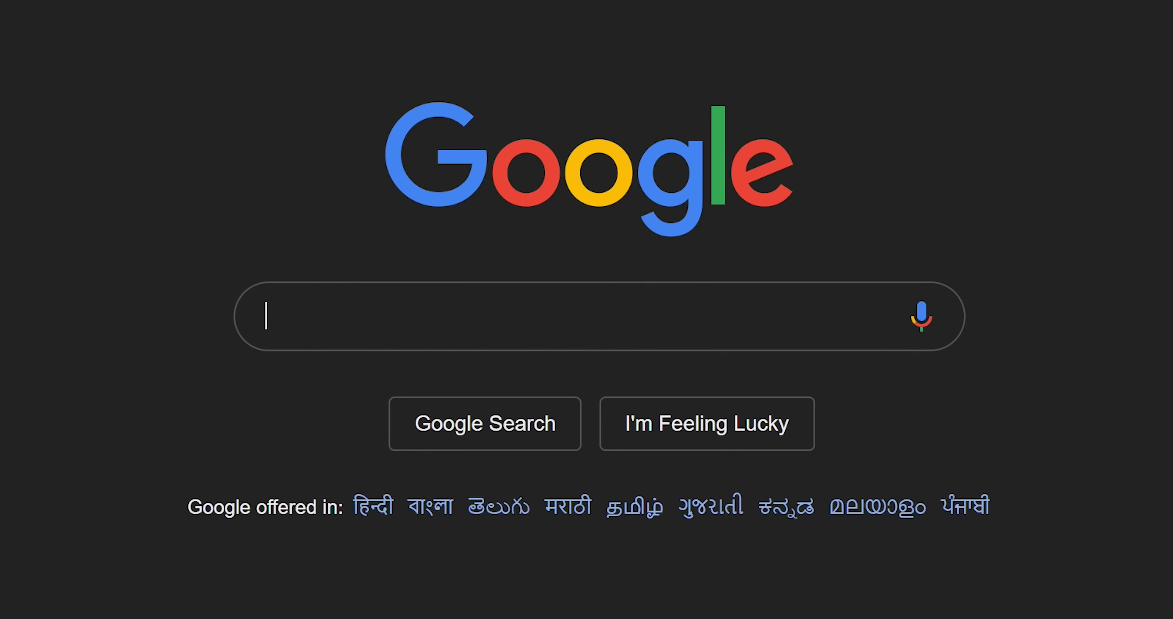
# Search Google for 'Geeks tutorial', open the YouTube channel, then browse YouTube's dark home page.
pyautogui.write('Geeks tuto')
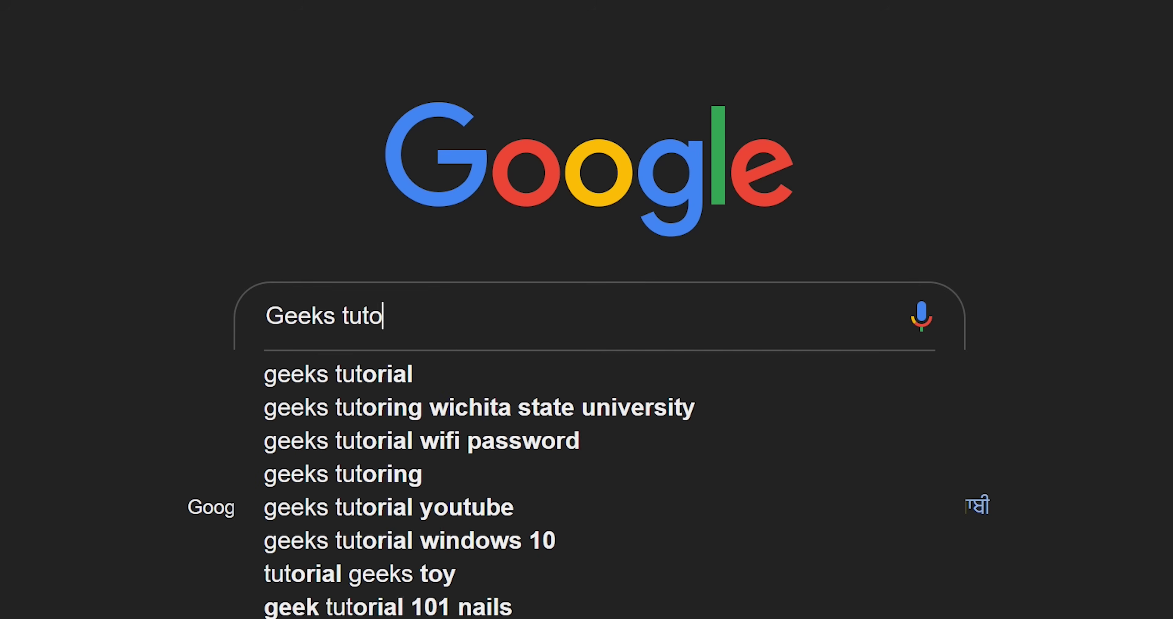
pyautogui.write('rial')
pyautogui.press('Return')
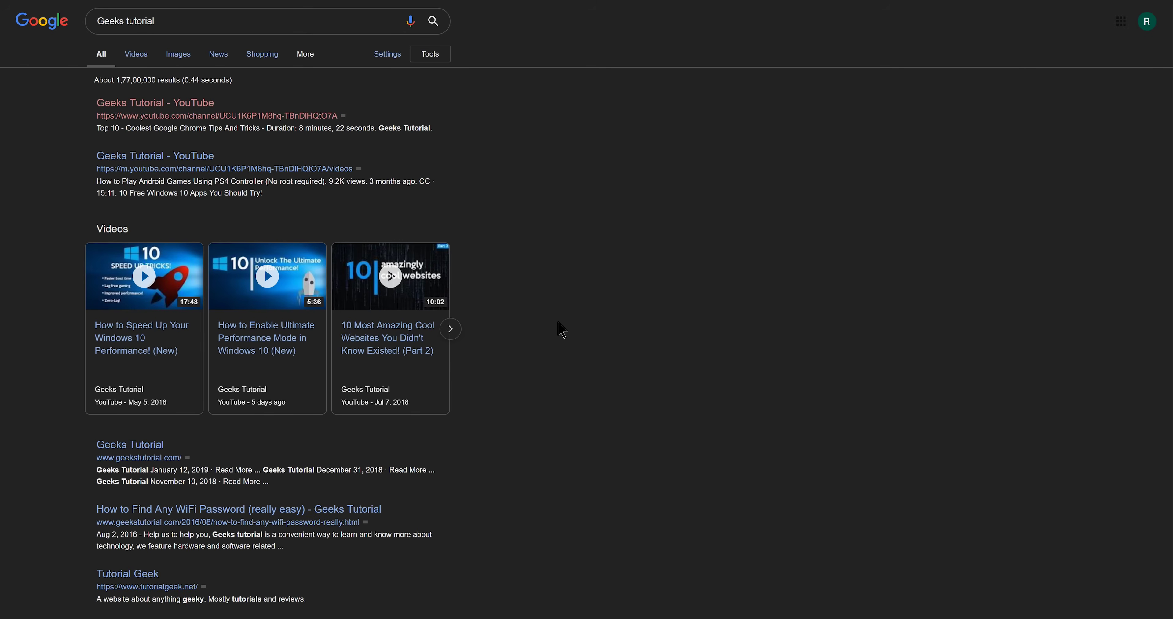
pyautogui.click(162, 106)
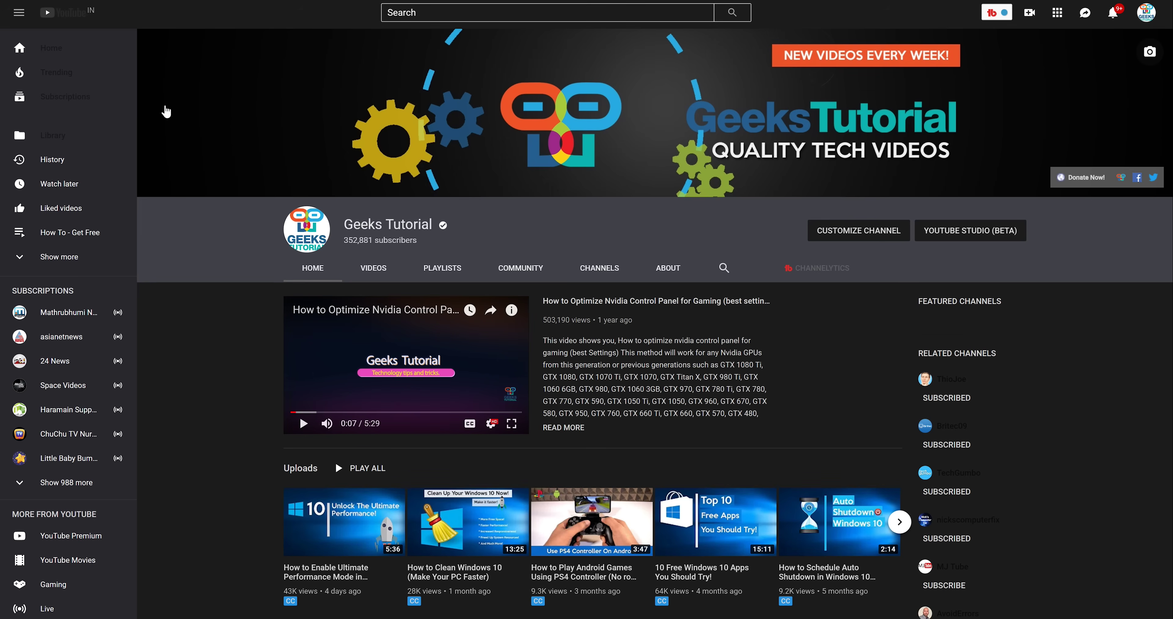
pyautogui.click(57, 12)
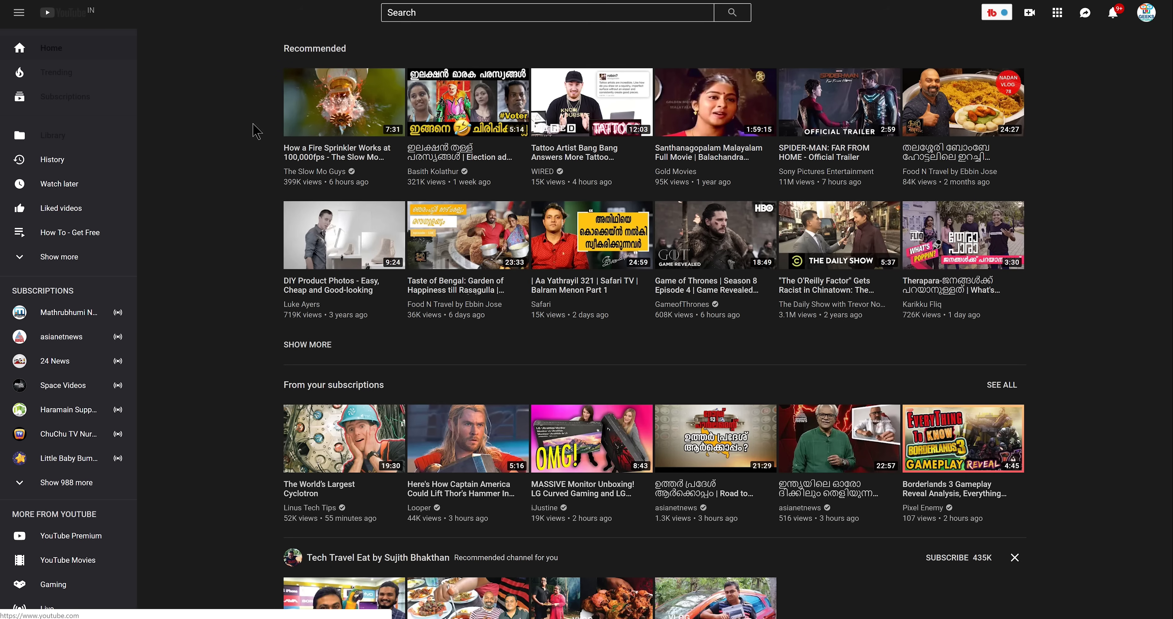
pyautogui.scroll(-20, 685, 289)
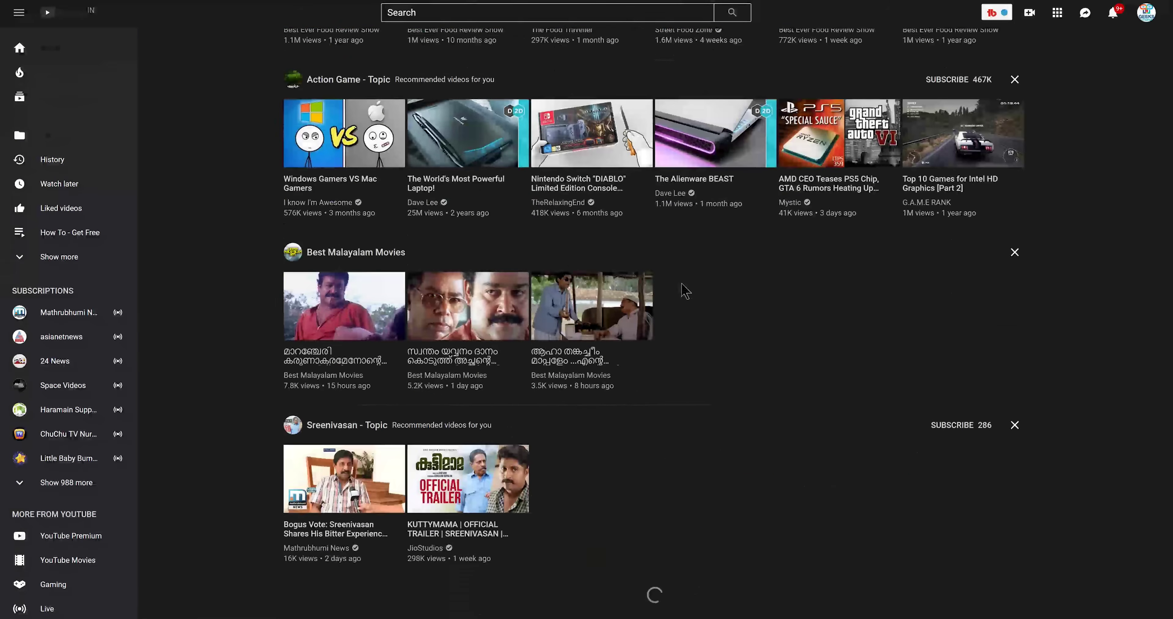
pyautogui.scroll(-20, 685, 290)
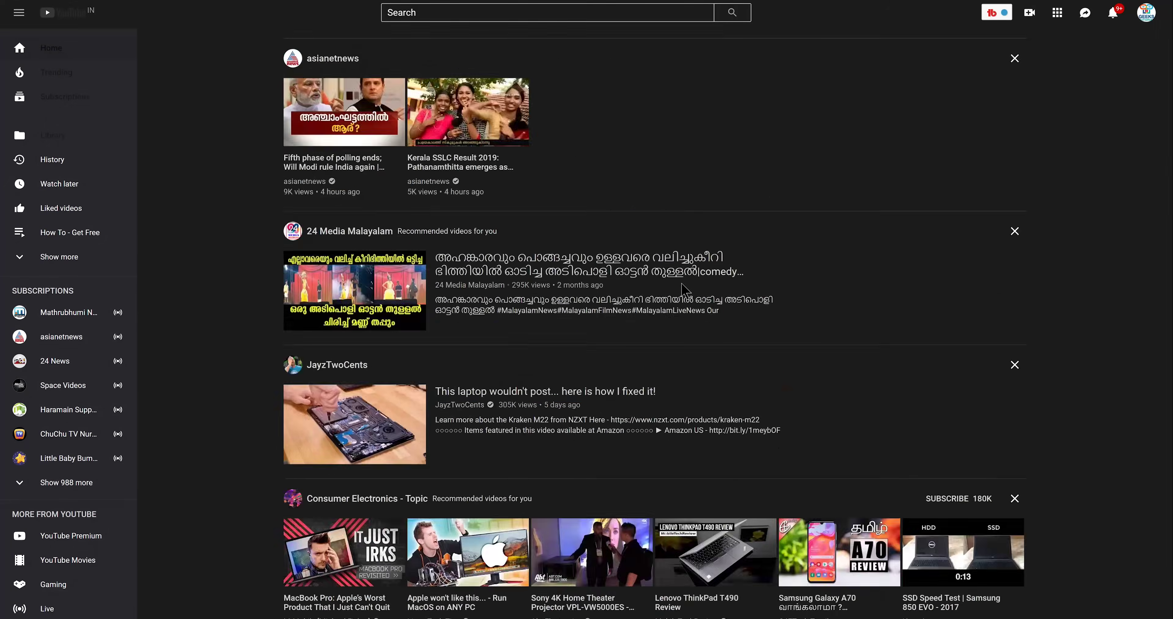
pyautogui.scroll(20, 685, 290)
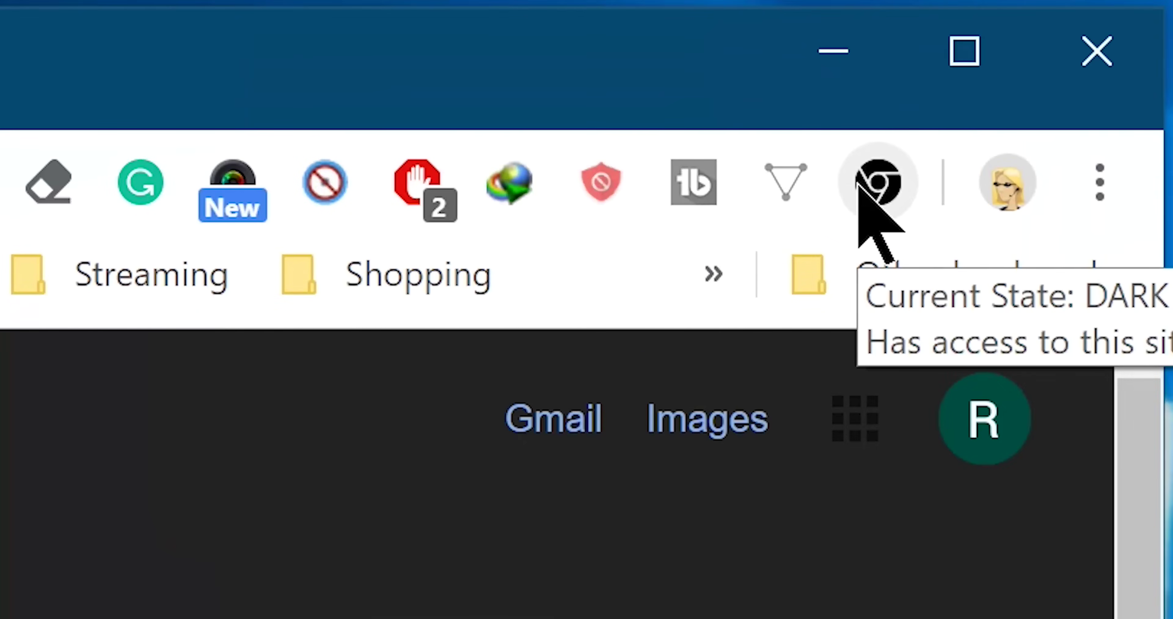
pyautogui.click(858, 181)
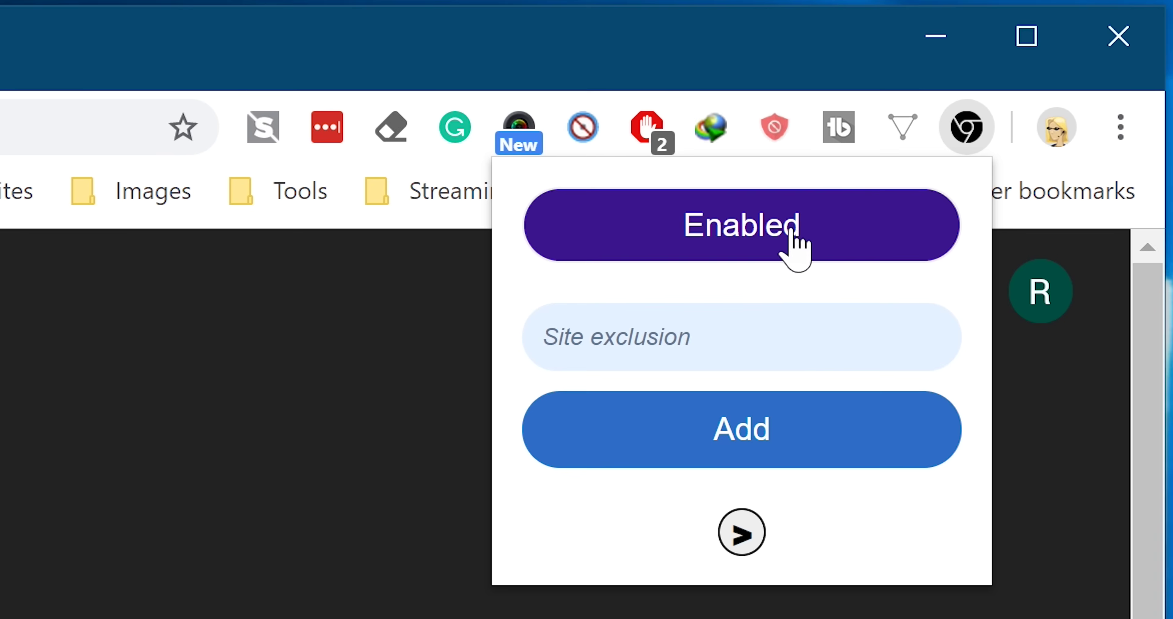
pyautogui.click(767, 241)
pyautogui.click(768, 241)
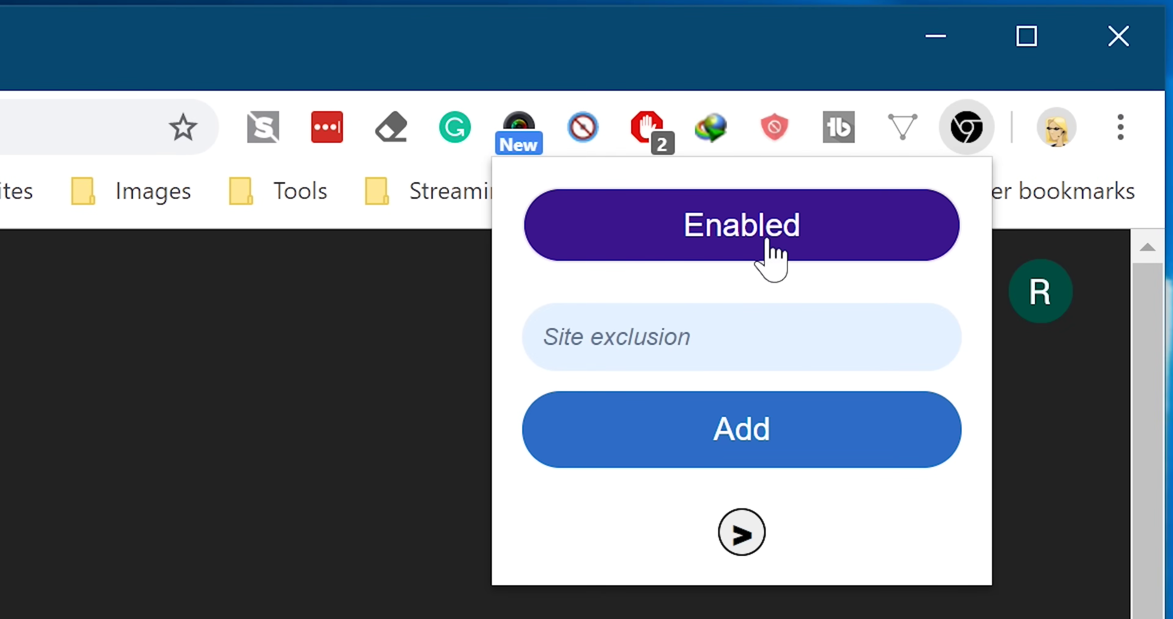
pyautogui.click(689, 336)
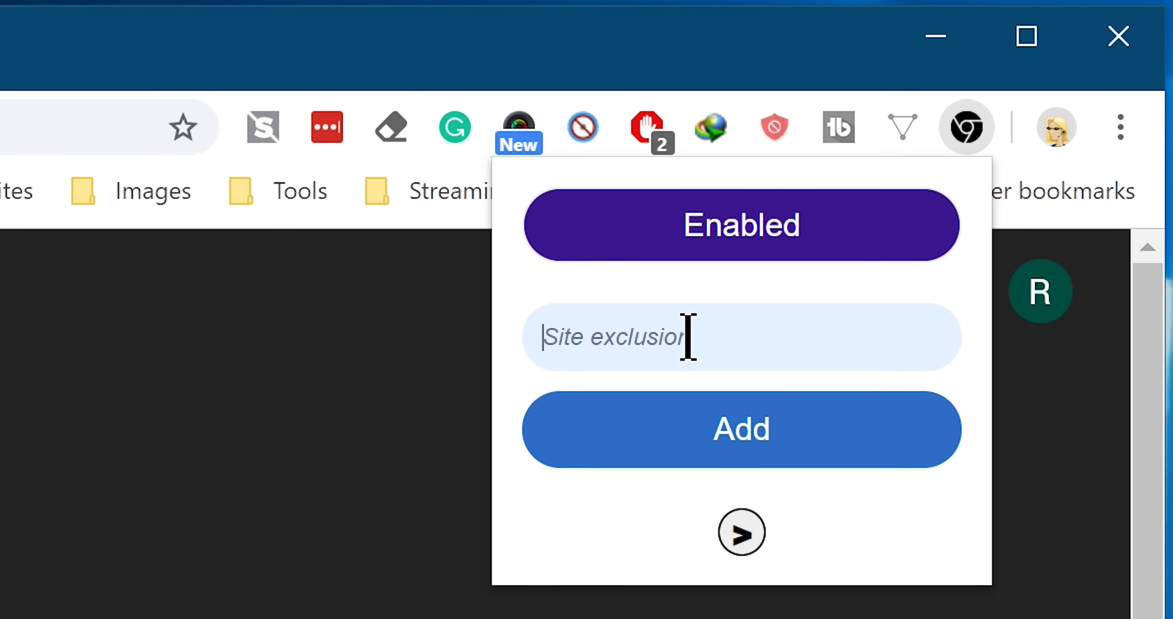
pyautogui.write('https://www.youtube.com')
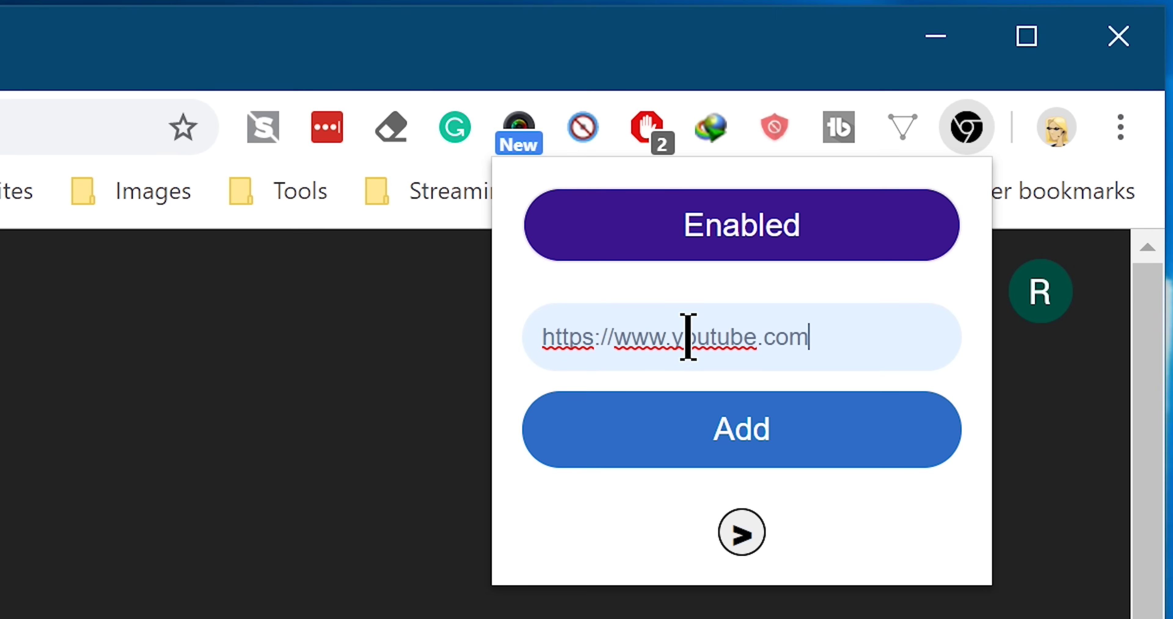
pyautogui.click(734, 448)
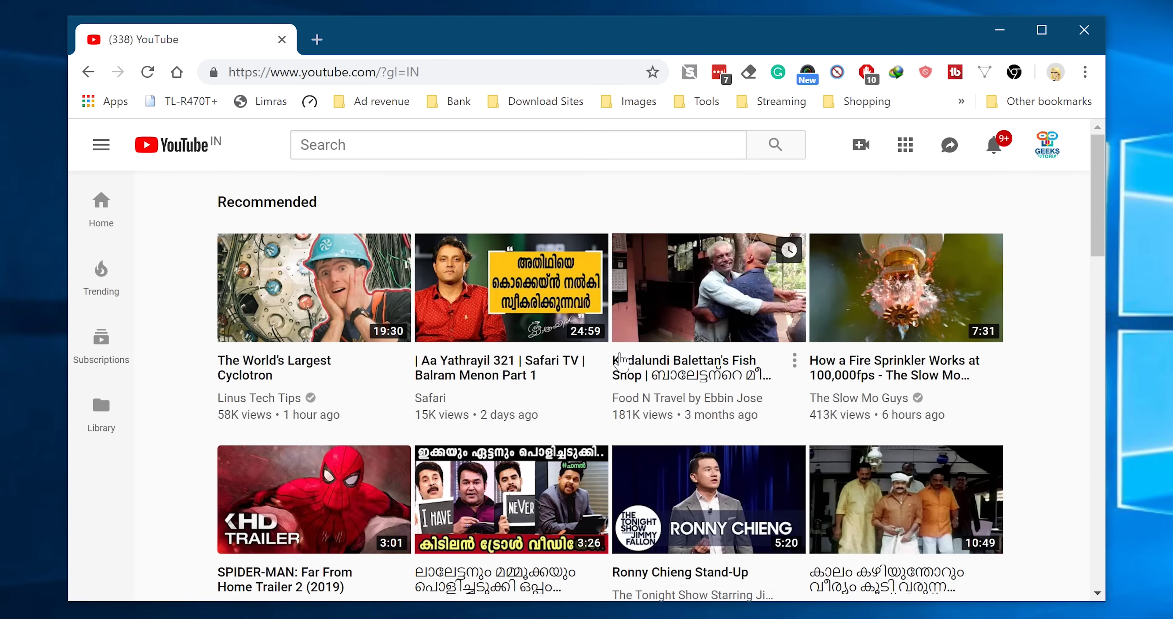
# Delete the youtube.com entry from the Dark Mode extension's excluded sites list.
pyautogui.scroll(-20, 622, 362)
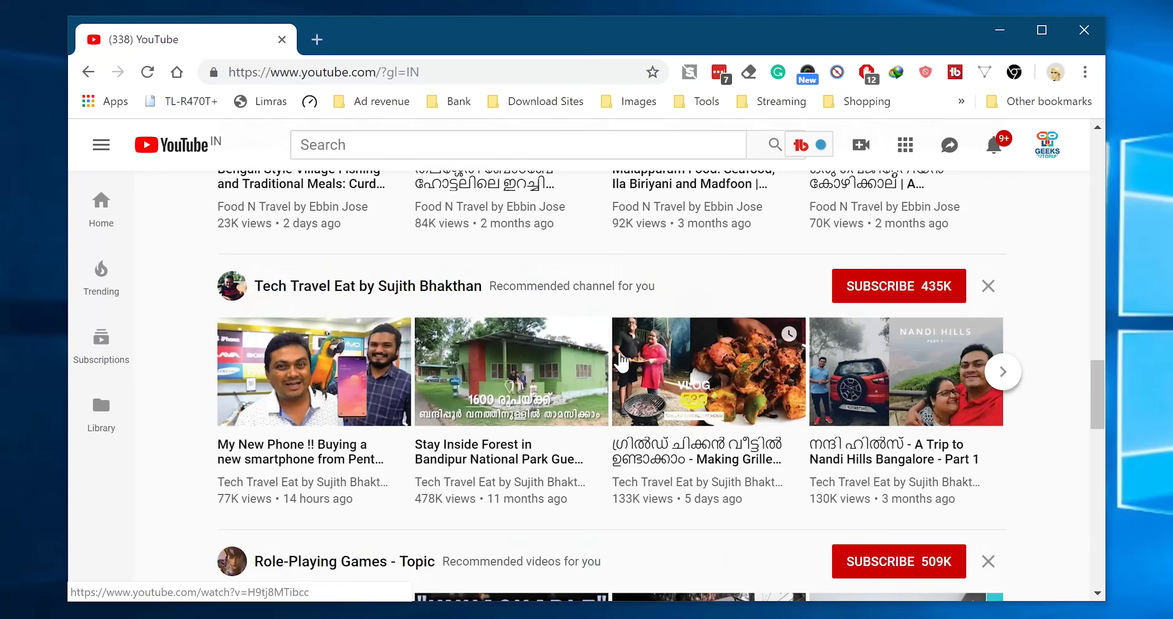
pyautogui.scroll(-20, 622, 362)
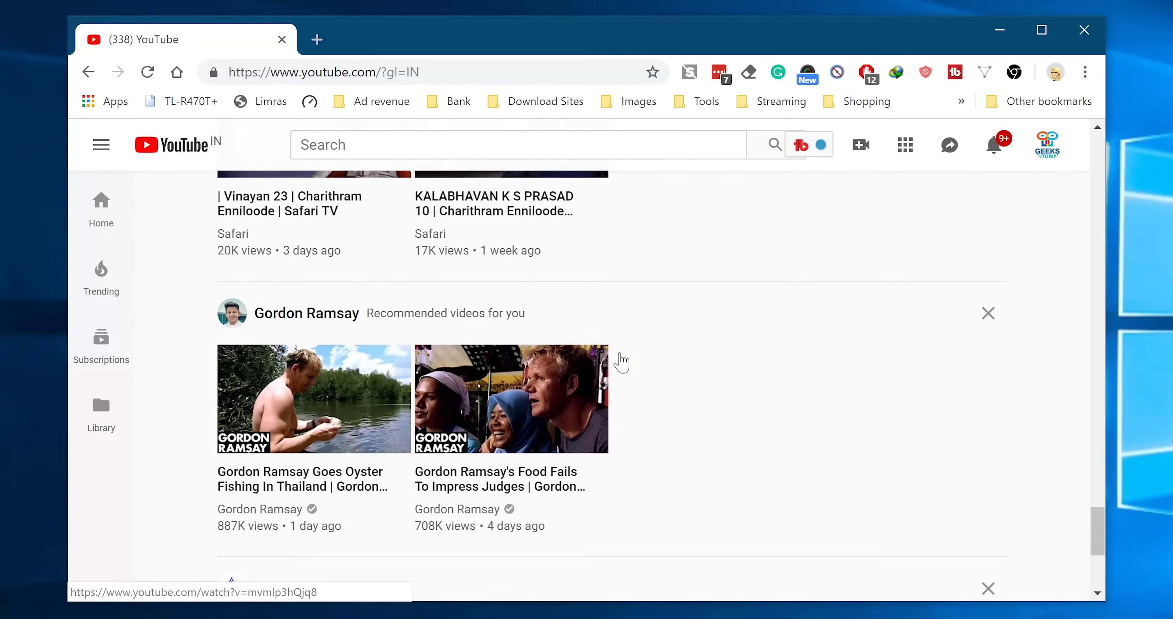
pyautogui.scroll(-5, 621, 362)
pyautogui.scroll(20, 622, 362)
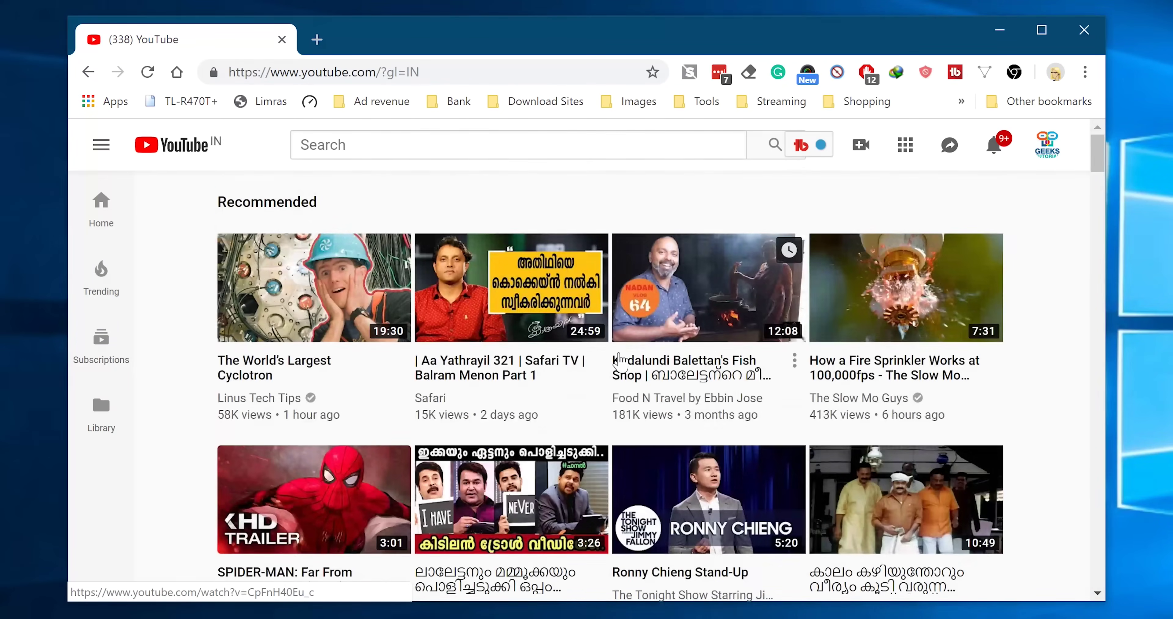
pyautogui.click(1013, 72)
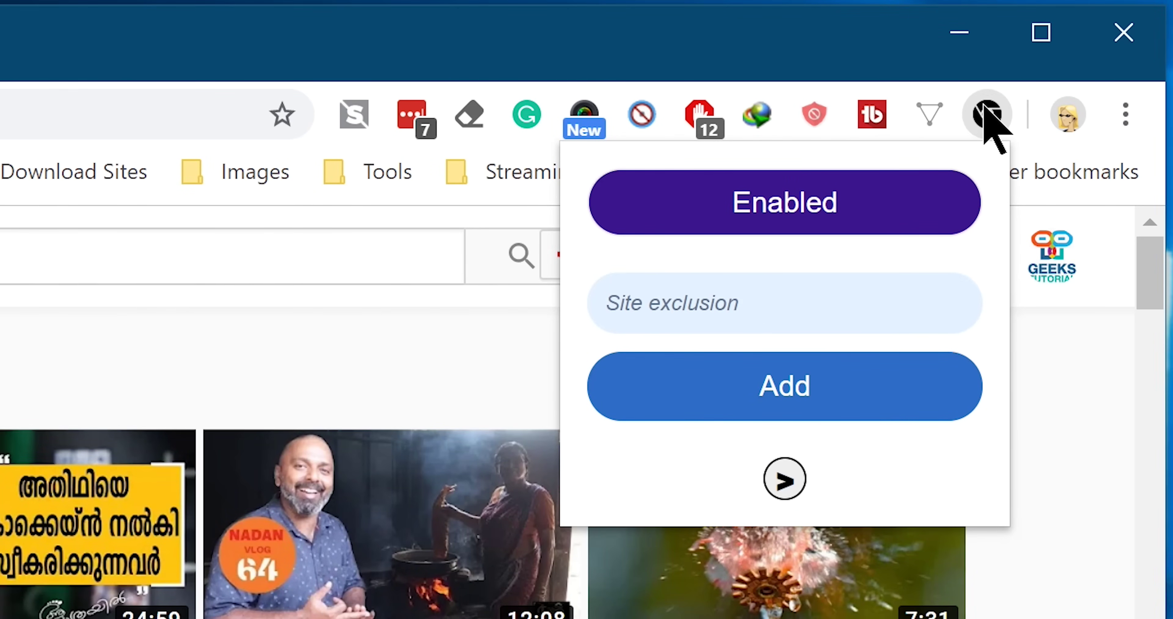
pyautogui.click(784, 478)
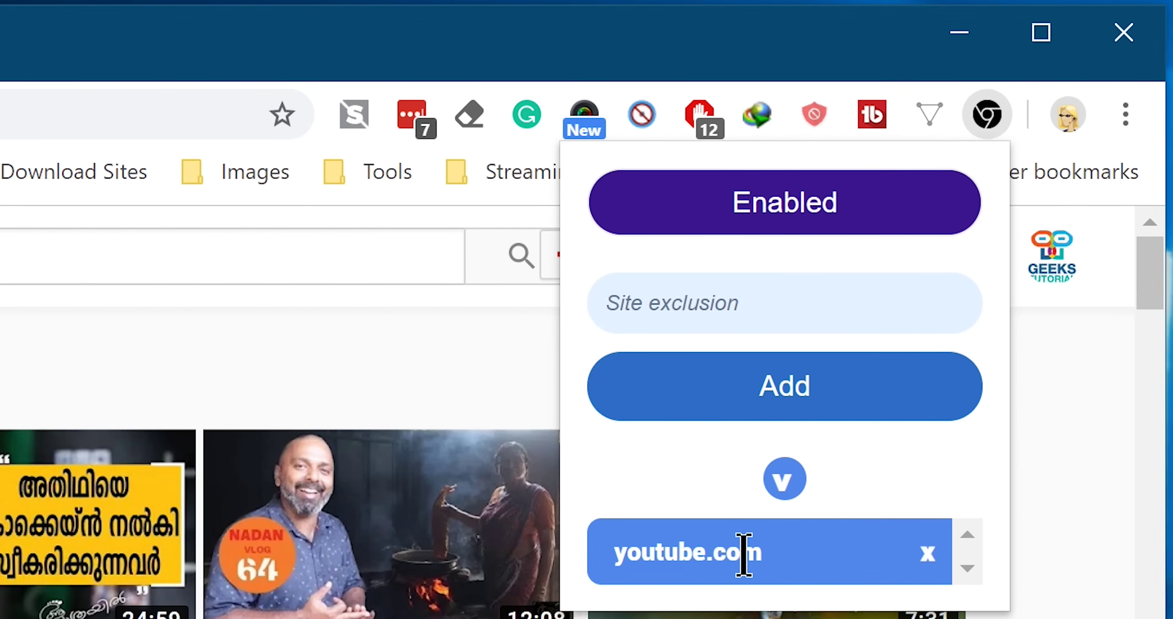
pyautogui.moveTo(738, 562); pyautogui.dragTo(585, 567)
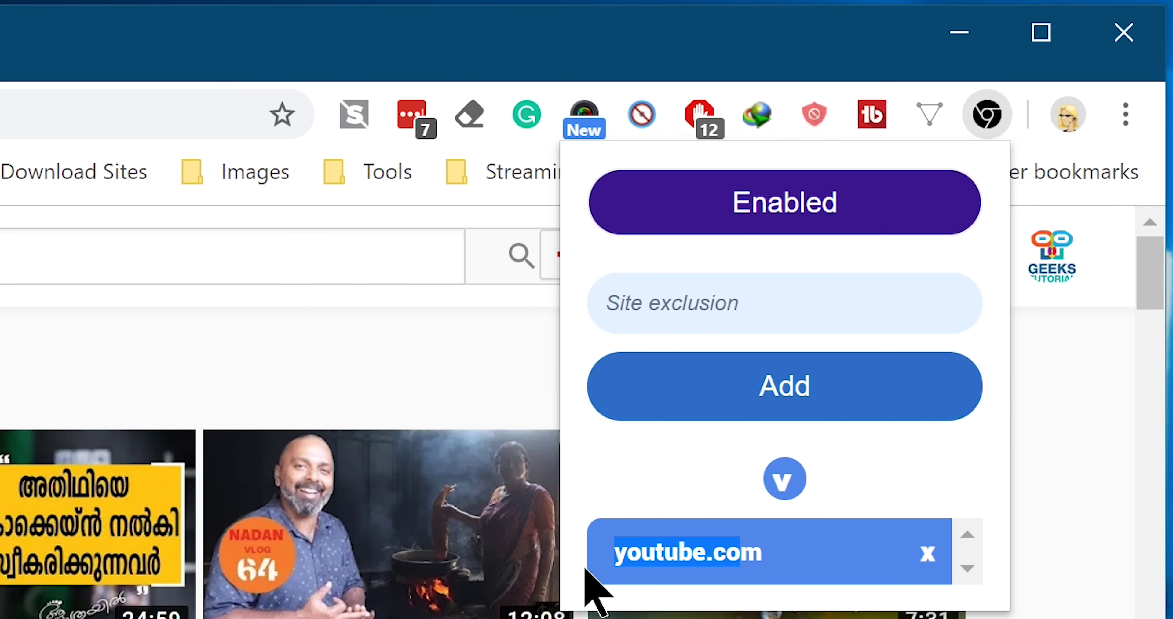
pyautogui.click(927, 553)
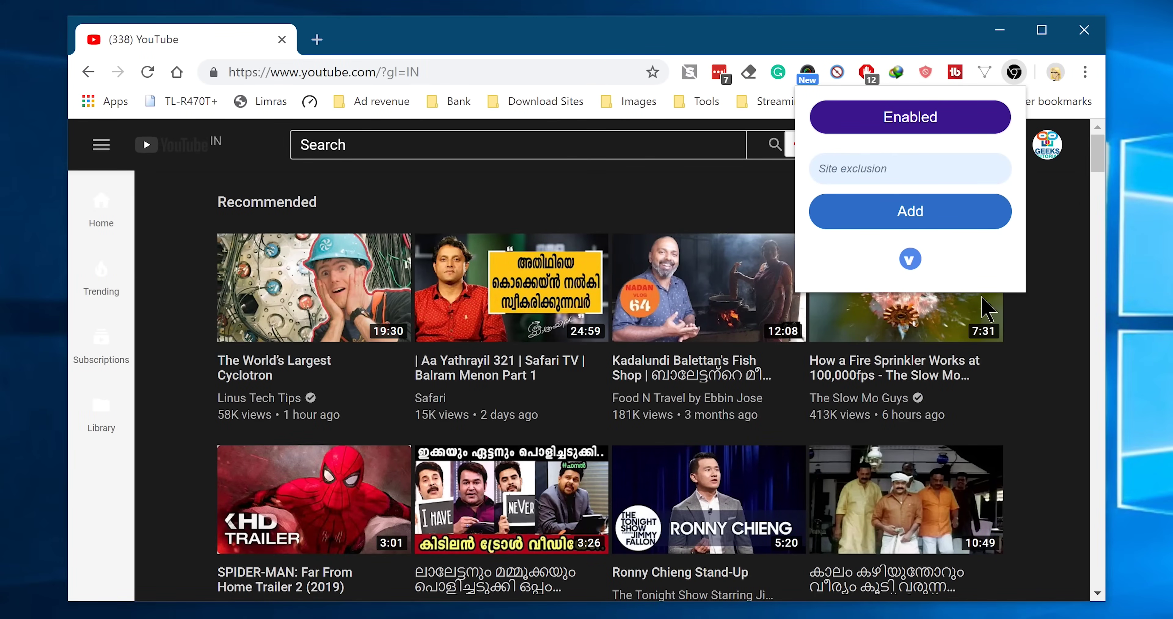
# Close the extension popup and scroll through Facebook, Bitmain and Britannica pages shown dark.
pyautogui.click(1014, 76)
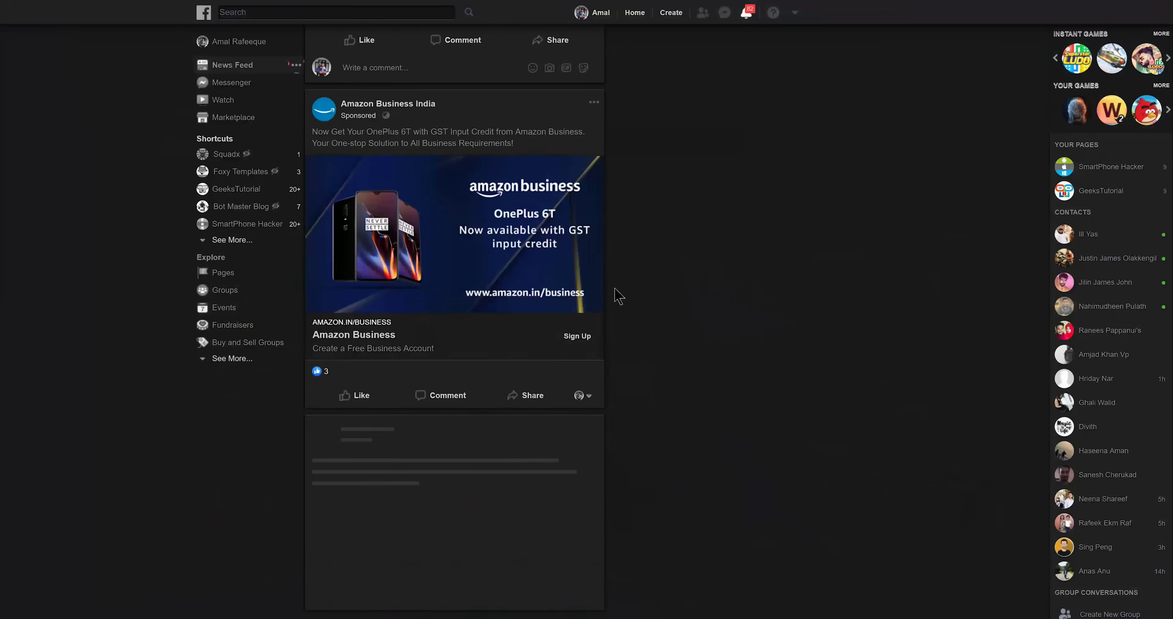
pyautogui.scroll(-15, 619, 296)
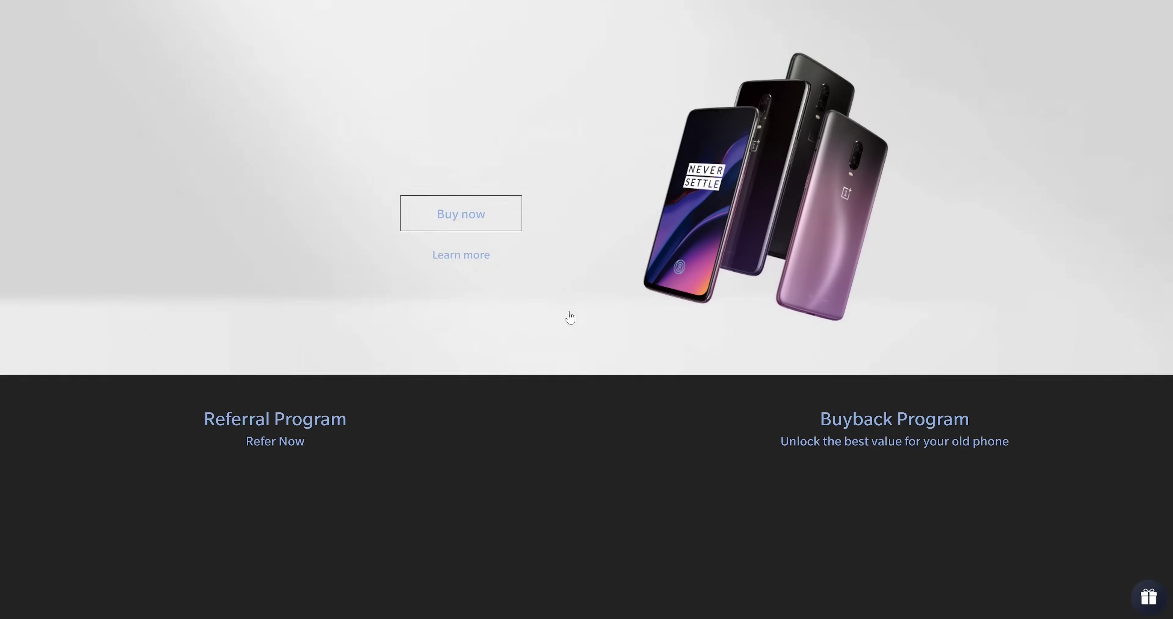
pyautogui.scroll(-20, 569, 317)
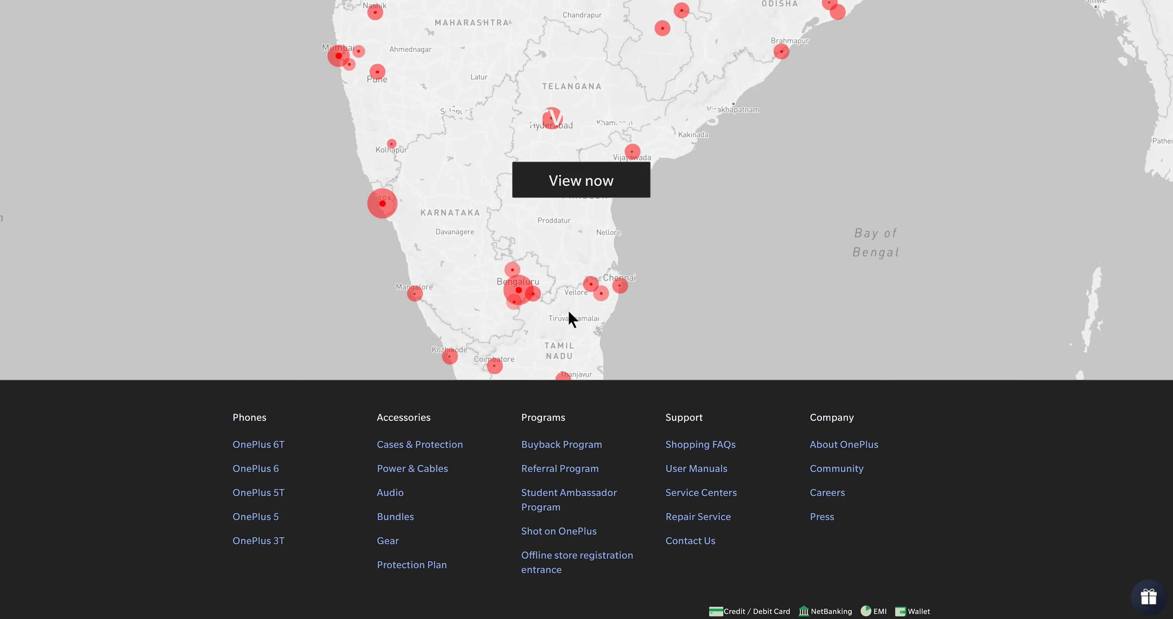
pyautogui.scroll(-3, 569, 317)
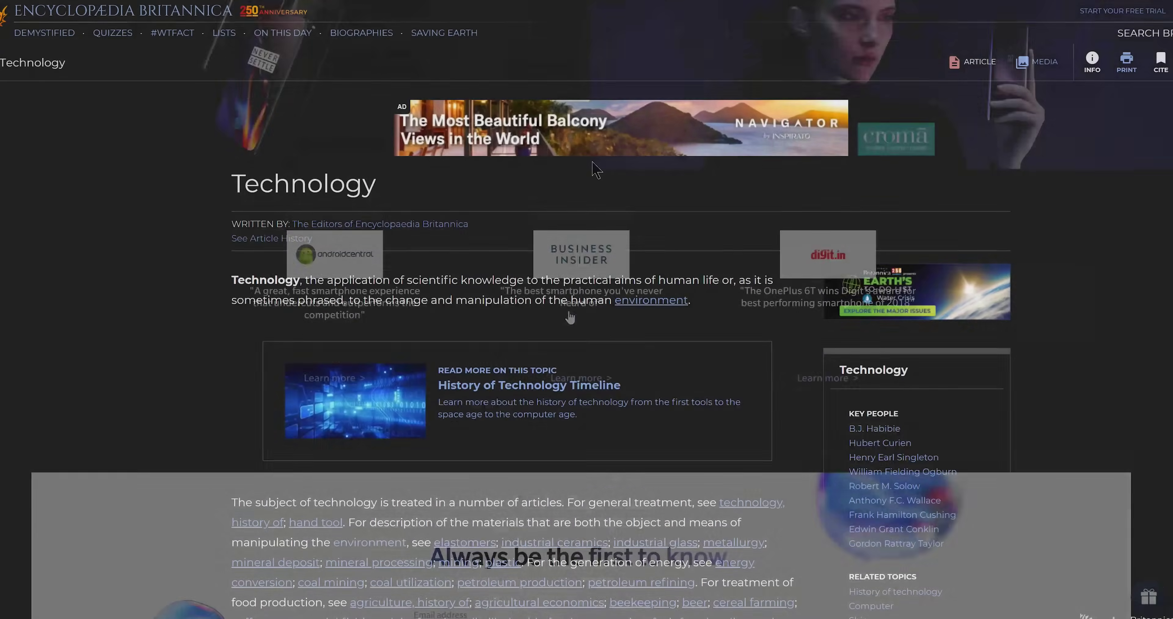
pyautogui.scroll(-5, 571, 316)
pyautogui.scroll(-20, 592, 168)
pyautogui.scroll(-20, 593, 168)
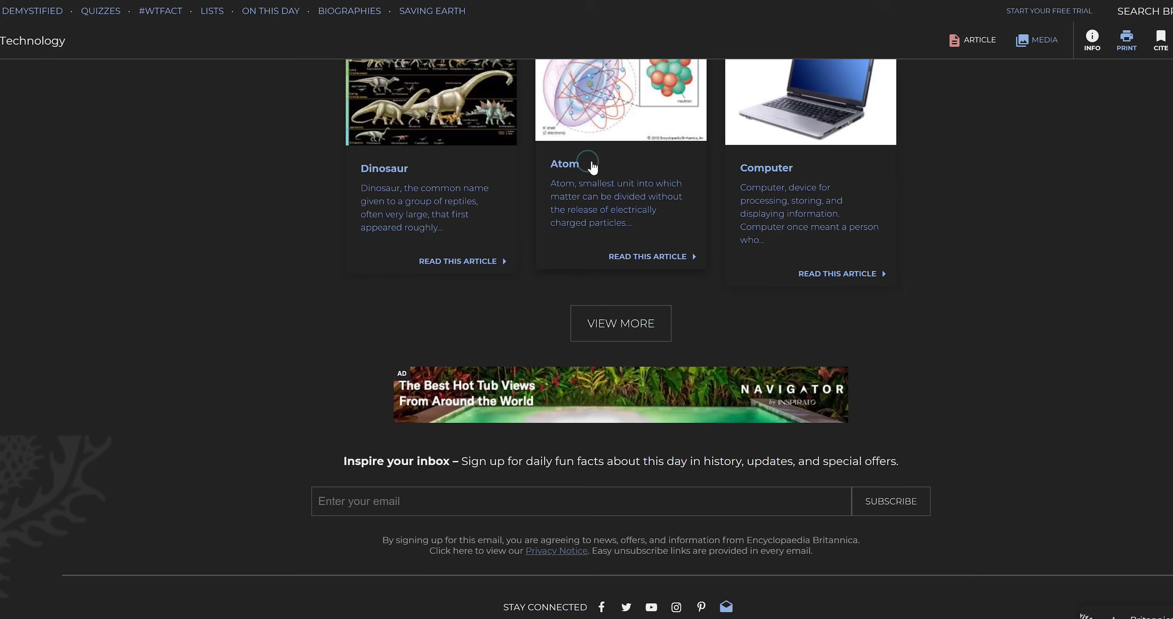